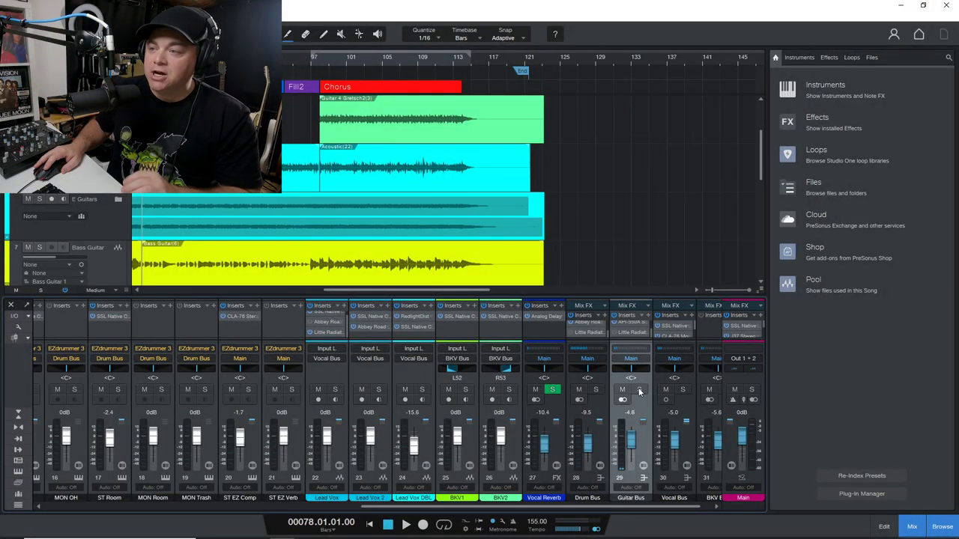
Step: Solo the Guitar Bus, bring up its Little Radiator window and play the guitars briefly
left_click(640, 390)
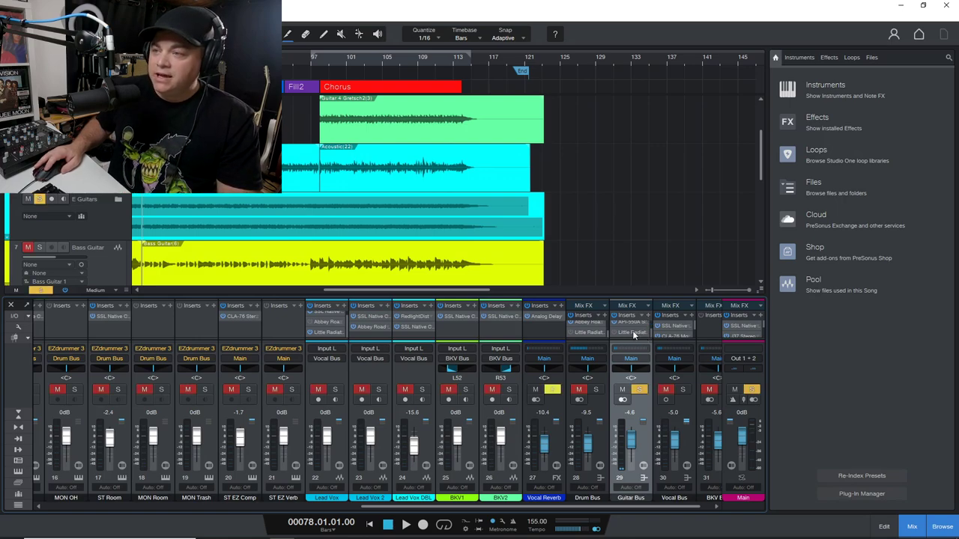
left_click(633, 332)
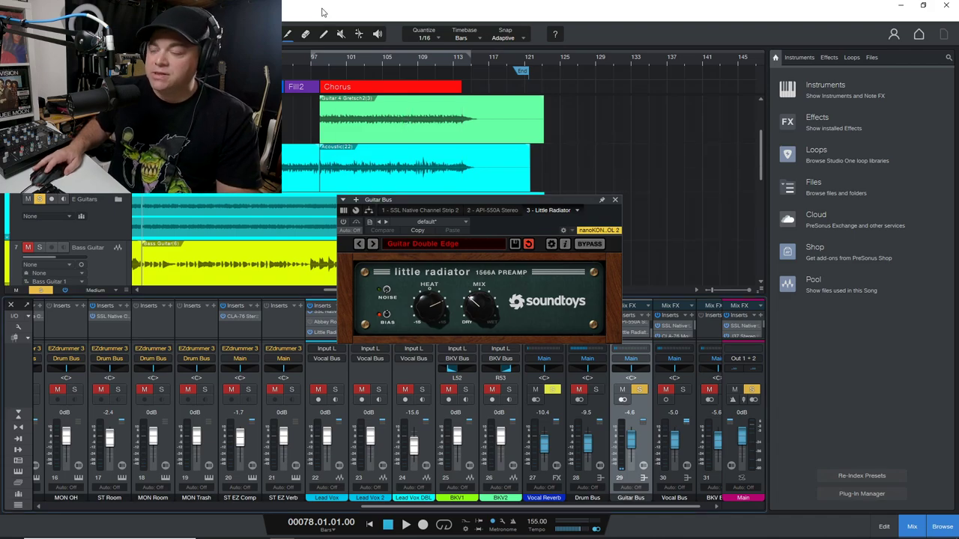
key("space")
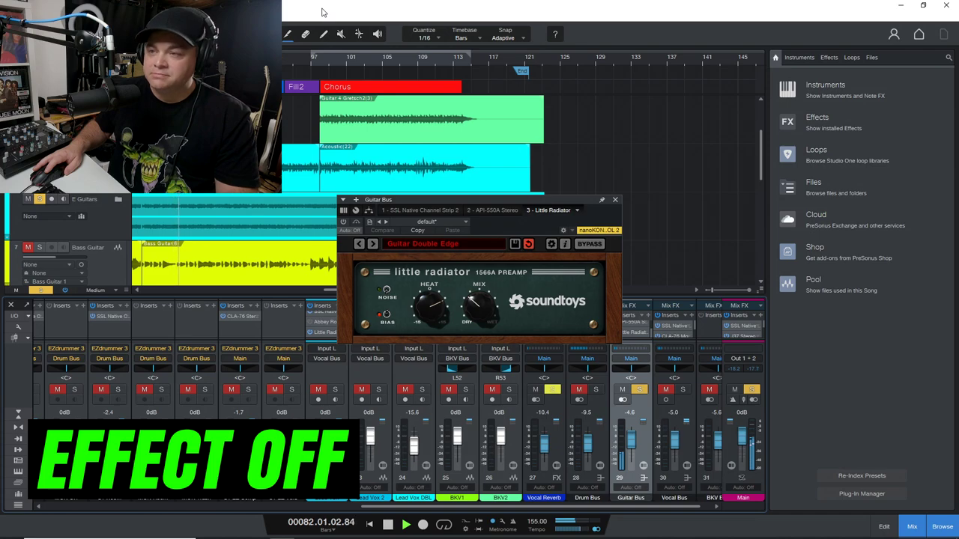
key("space")
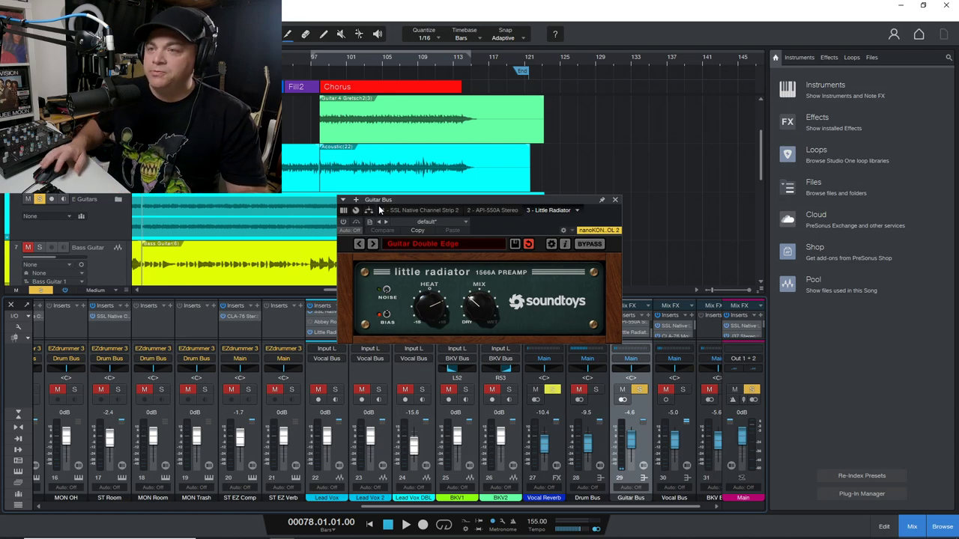
left_click(466, 245)
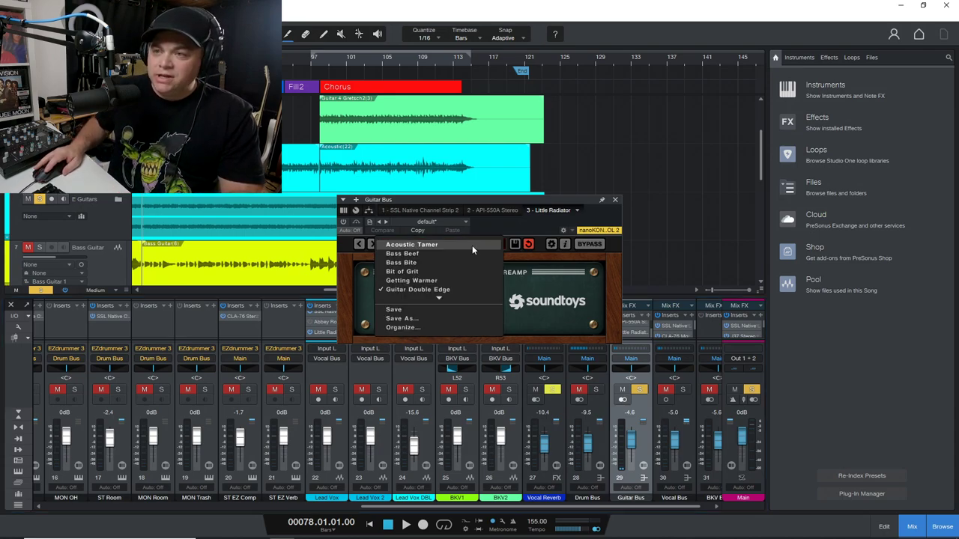
Step: Try the Getting Warmer preset, then return to Guitar Double Edge on the Guitar Bus
left_click(425, 282)
left_click(426, 245)
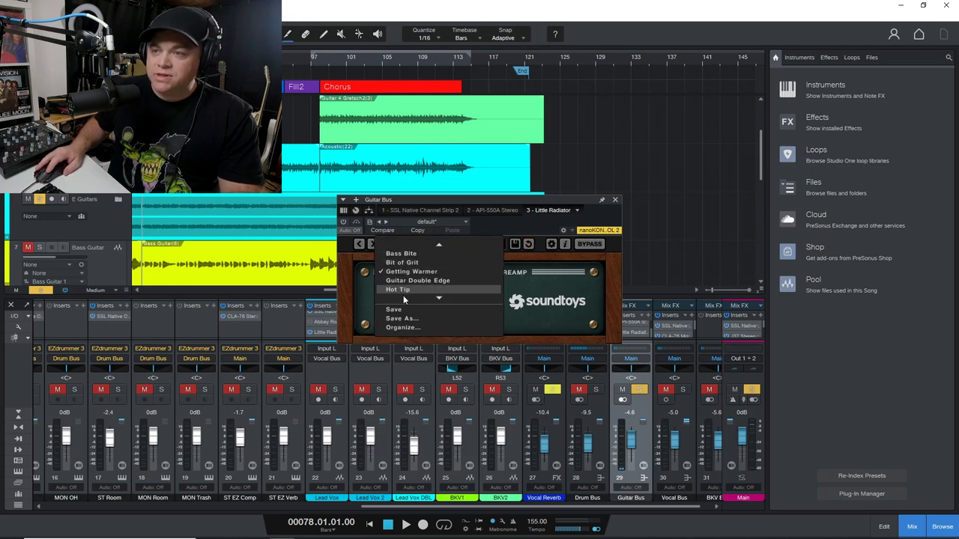
scroll(404, 300, "down", 2)
left_click(418, 264)
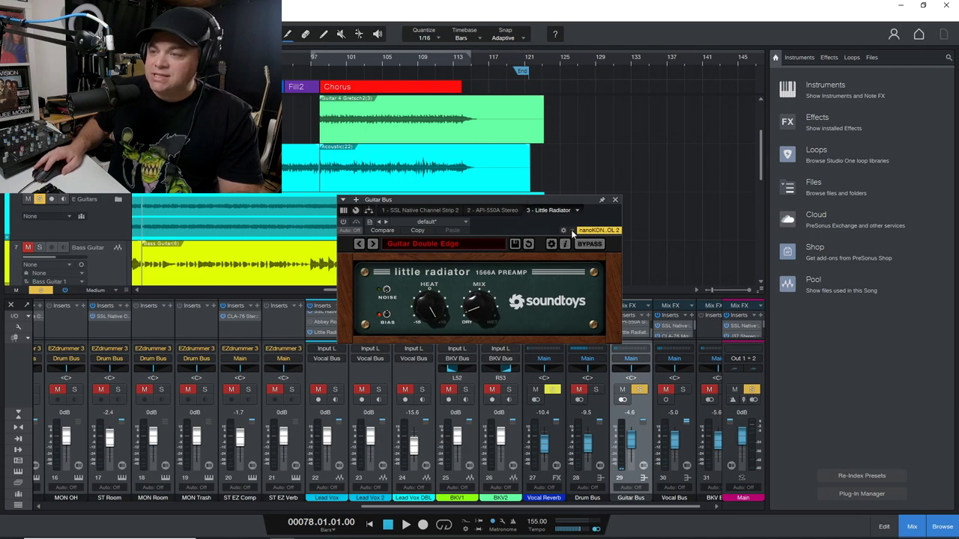
left_click_drag(495, 205, 501, 197)
Step: During playback, compare bypassed and engaged, and raise the MIX amount on Guitar Double Edge
key("space")
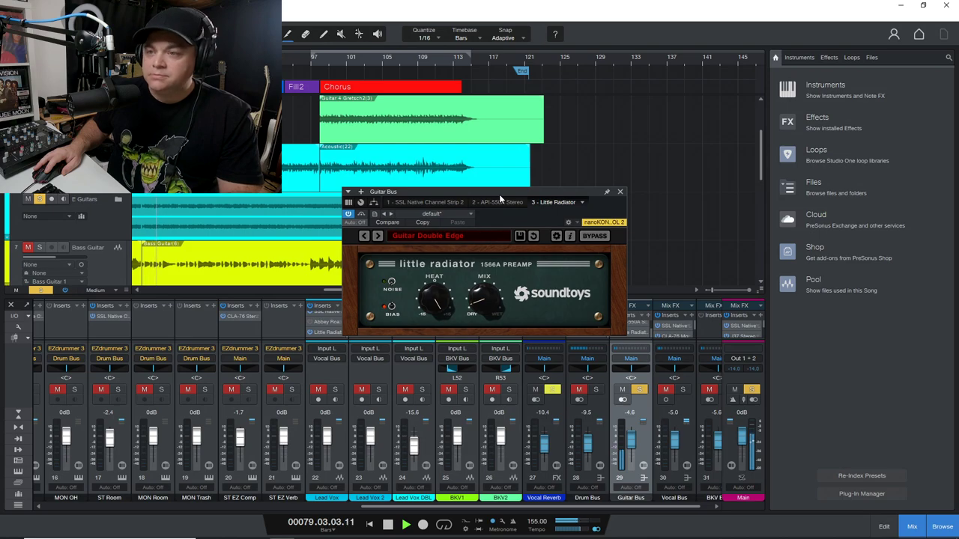
left_click(595, 236)
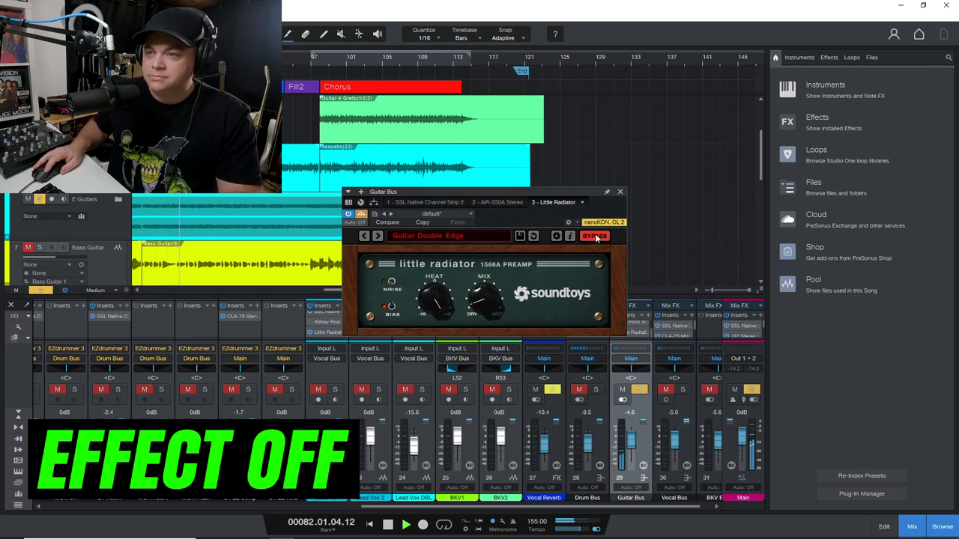
left_click(595, 236)
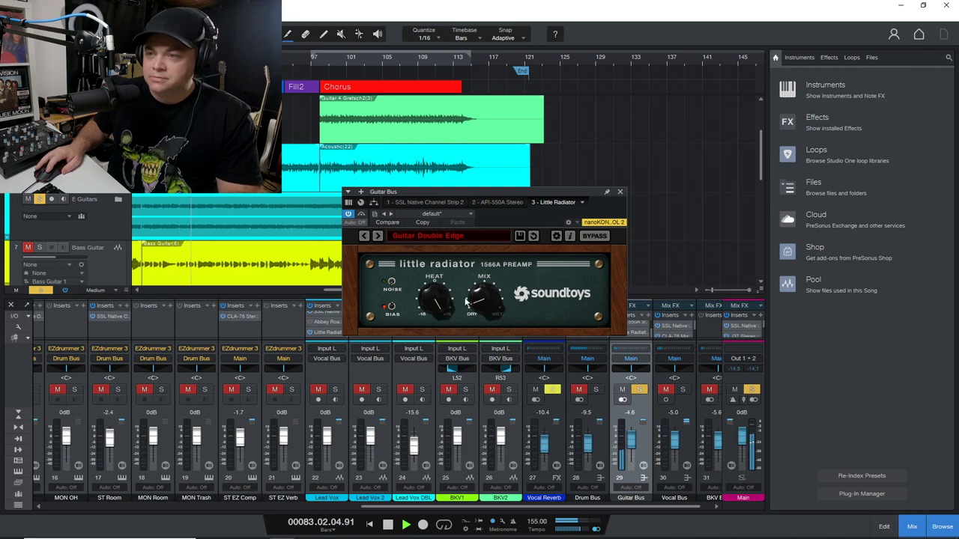
left_click_drag(480, 299, 487, 278)
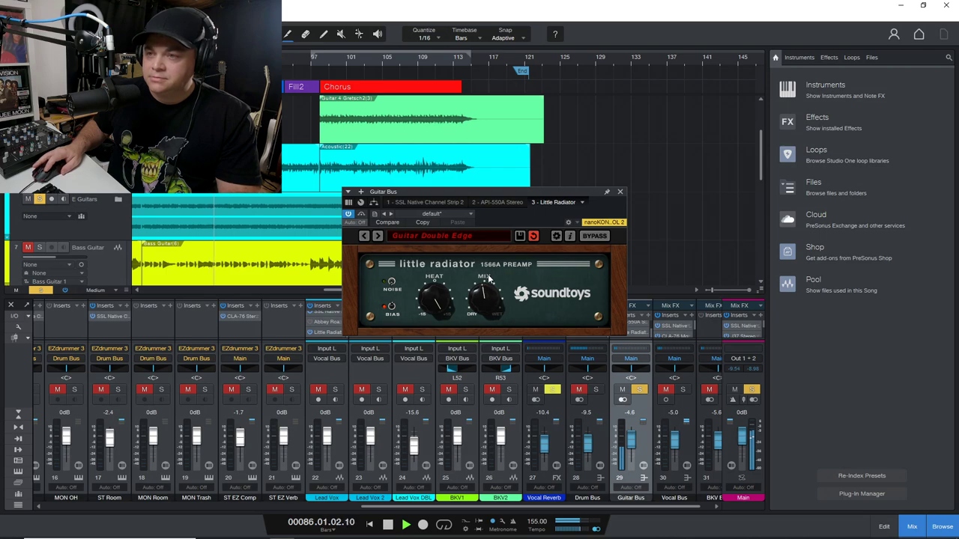
left_click(590, 237)
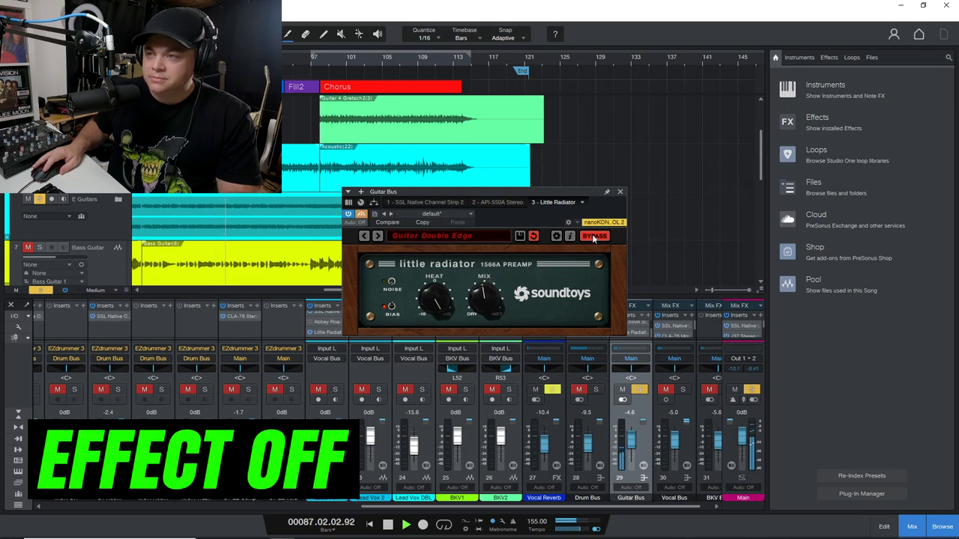
left_click(593, 237)
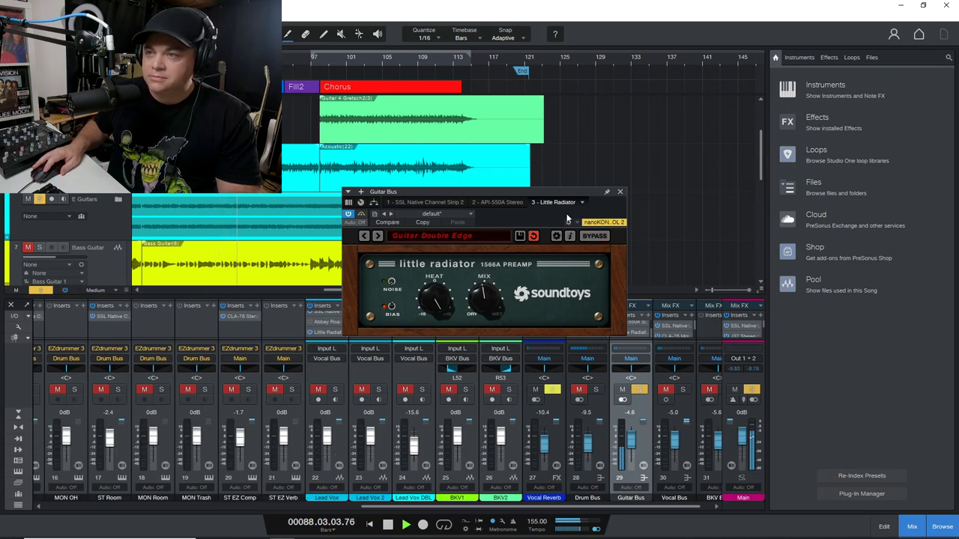
key("space")
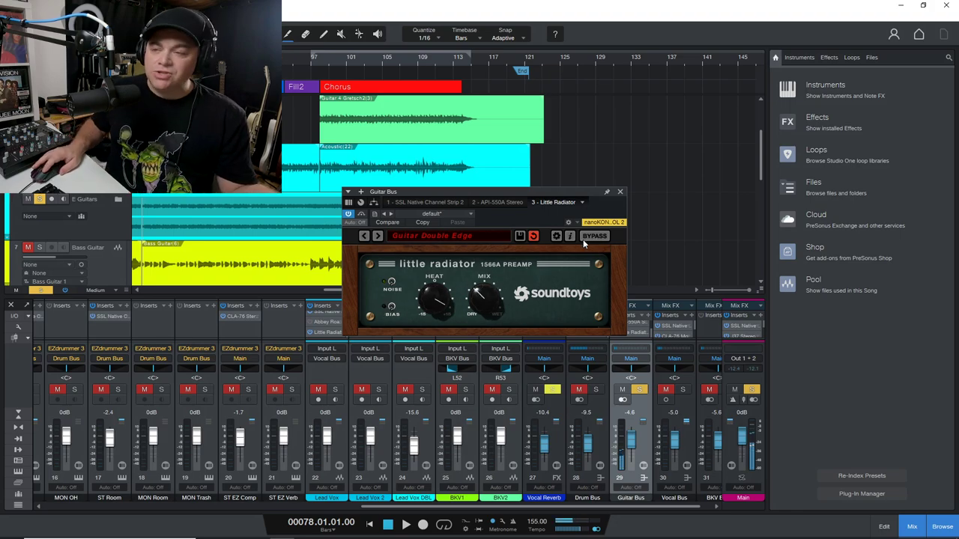
Step: Close the Guitar Bus Little Radiator window
left_click(620, 193)
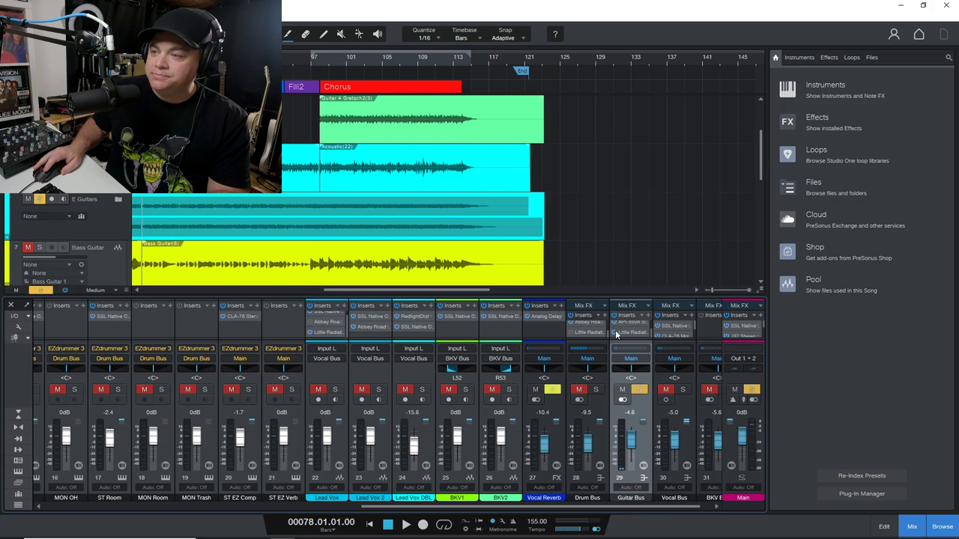
Step: Open the Drum Bus Little Radiator and play the drums on its Default preset
left_click(592, 332)
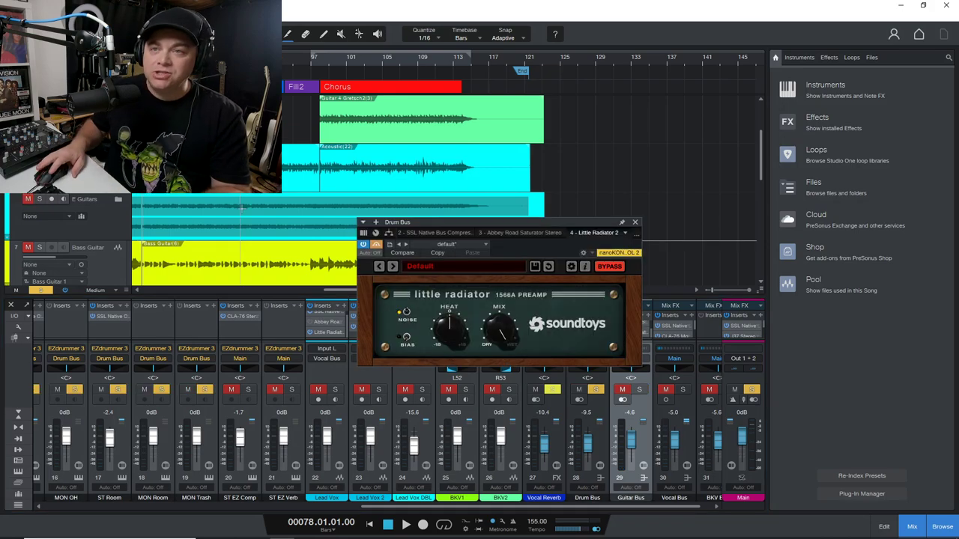
key("space")
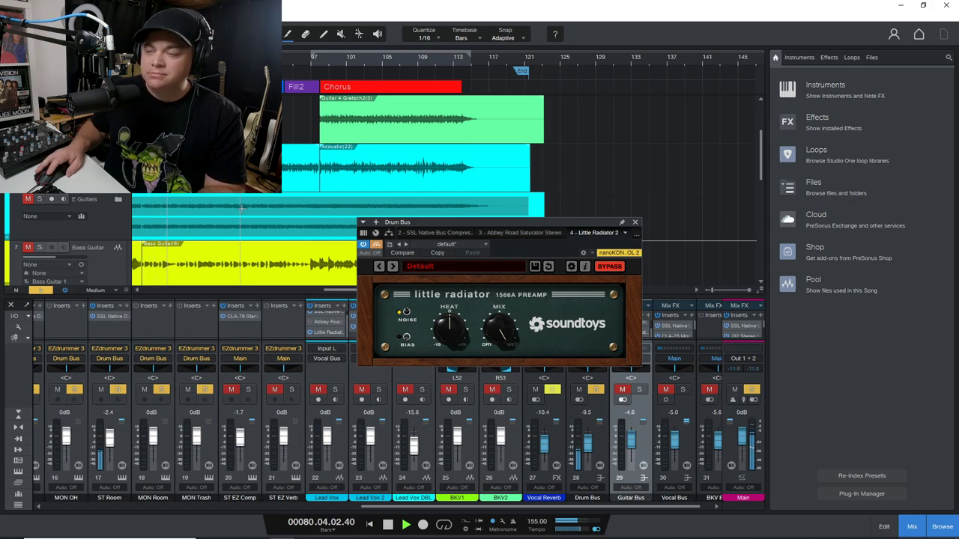
key("space")
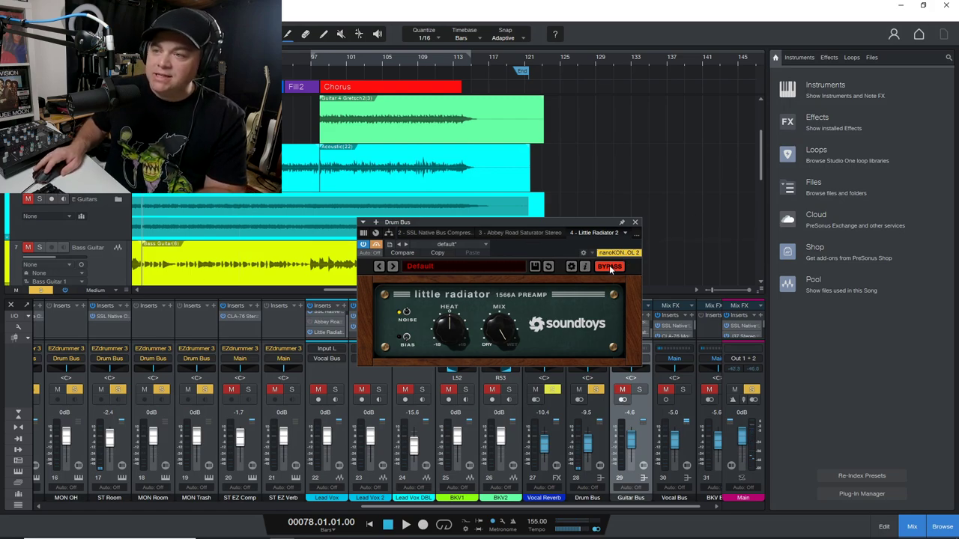
Step: Load the Getting Warmer preset on the Drum Bus Little Radiator
left_click(495, 266)
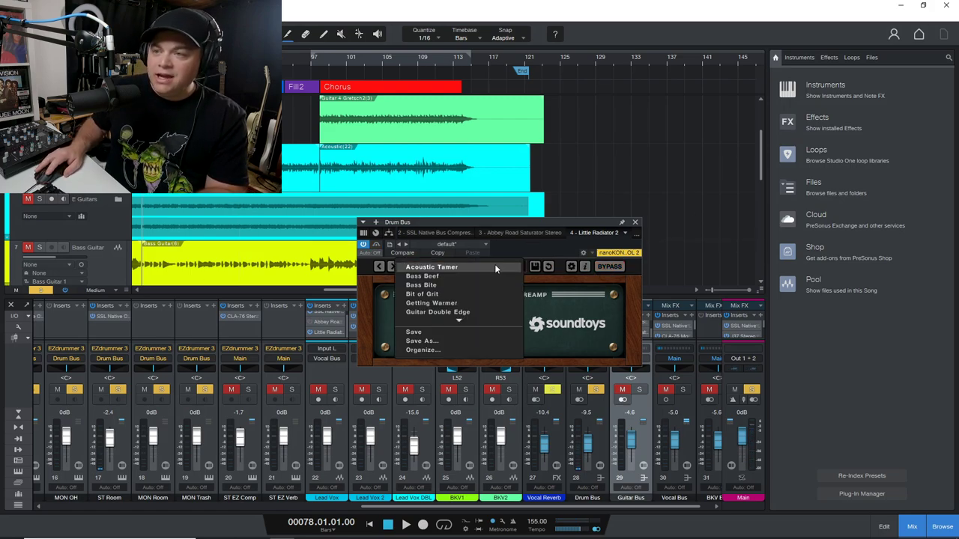
left_click(462, 322)
left_click(449, 270)
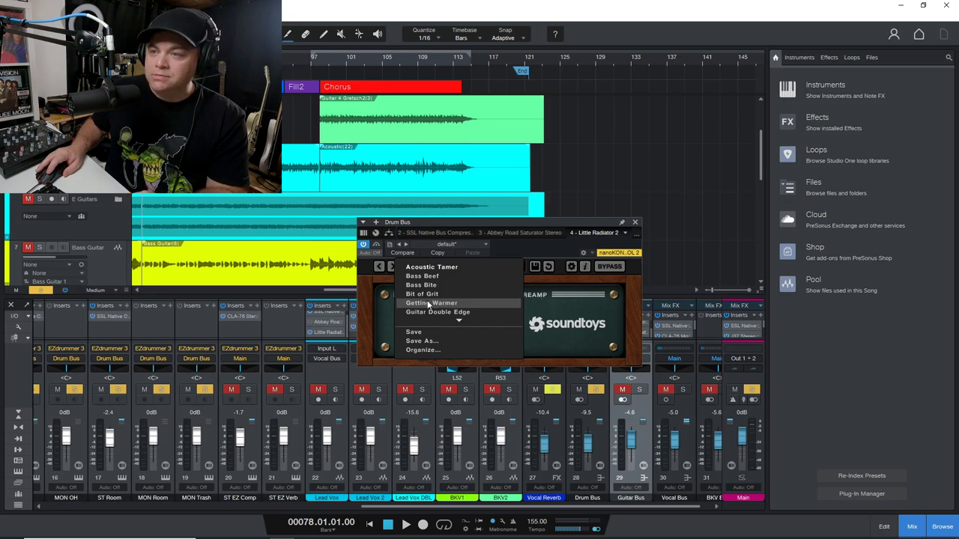
left_click(429, 304)
Step: During playback, compare bypassed and engaged, toggle NOISE, and leave BIAS switched on
key("space")
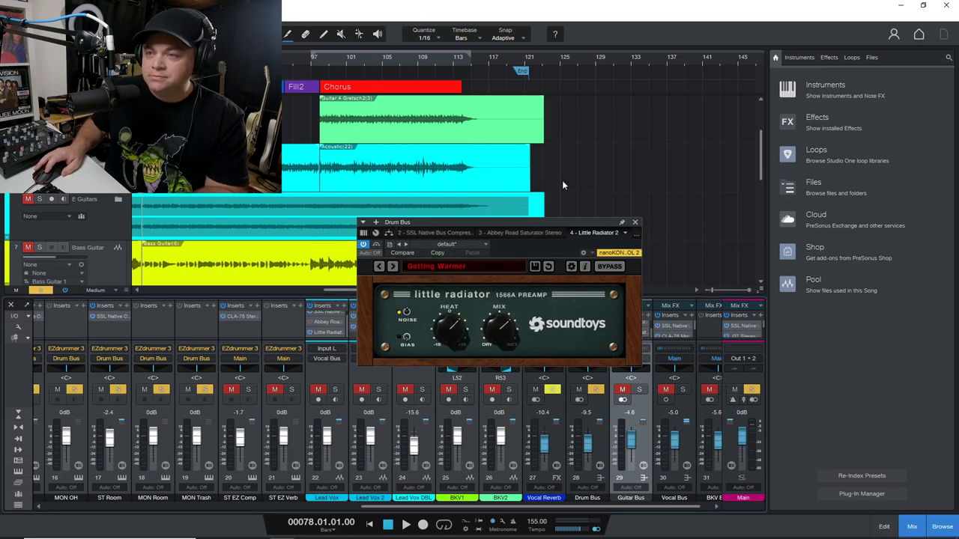
left_click(405, 338)
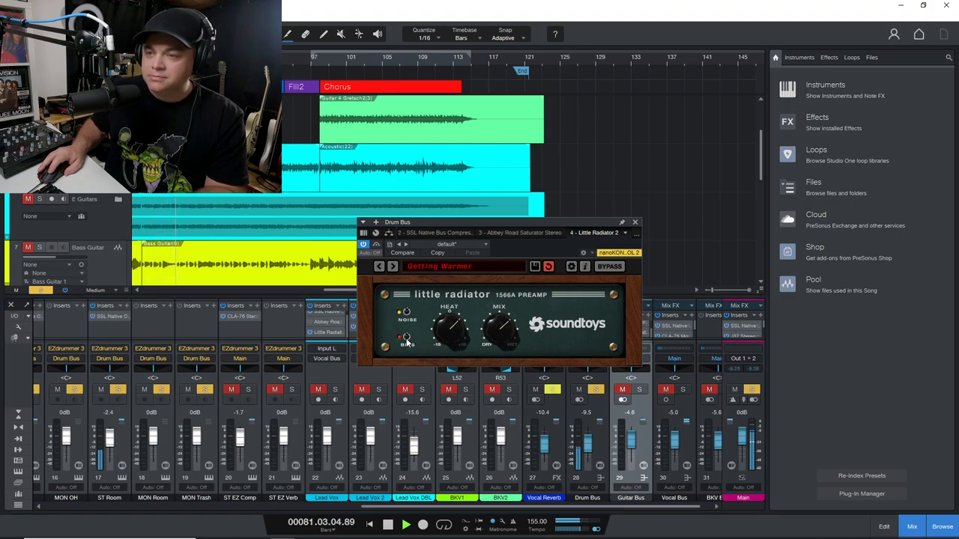
left_click(611, 268)
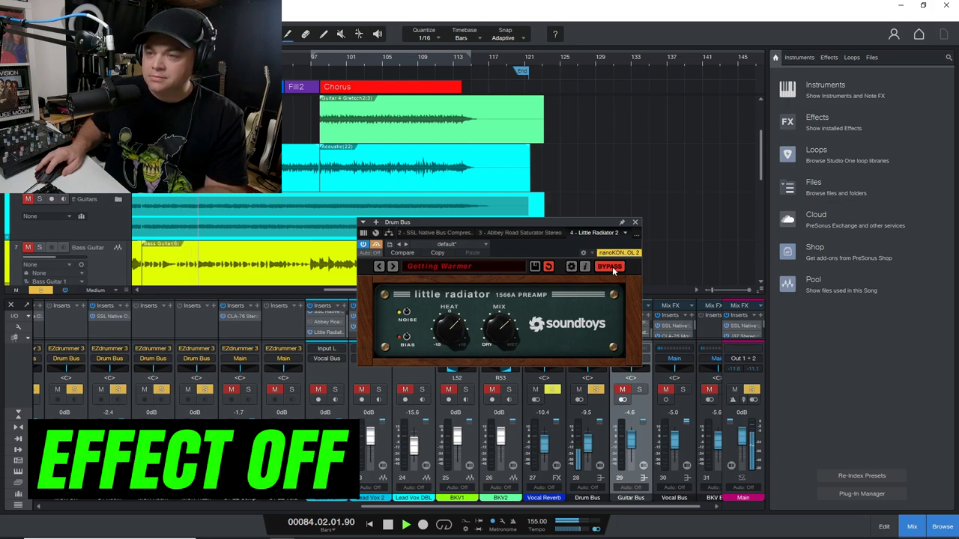
left_click(612, 267)
left_click(406, 336)
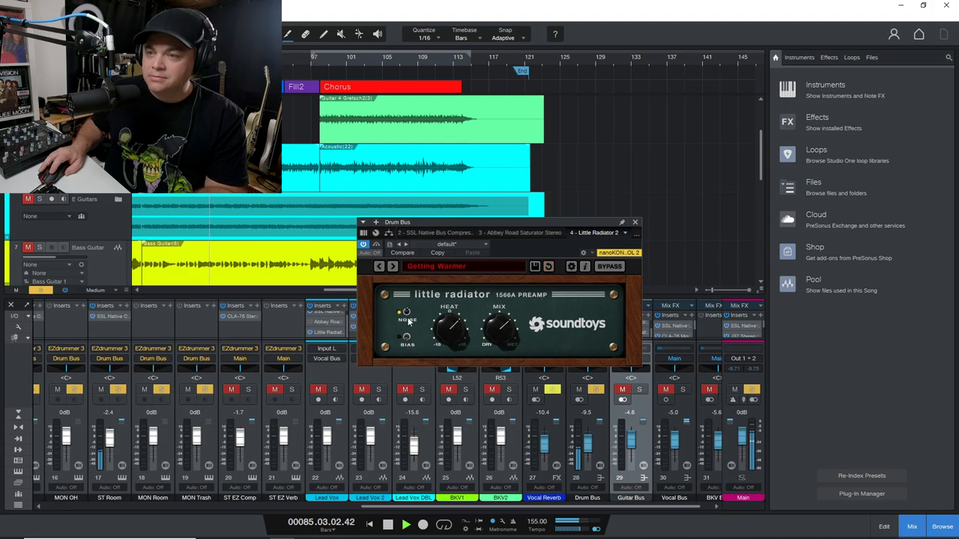
left_click(406, 313)
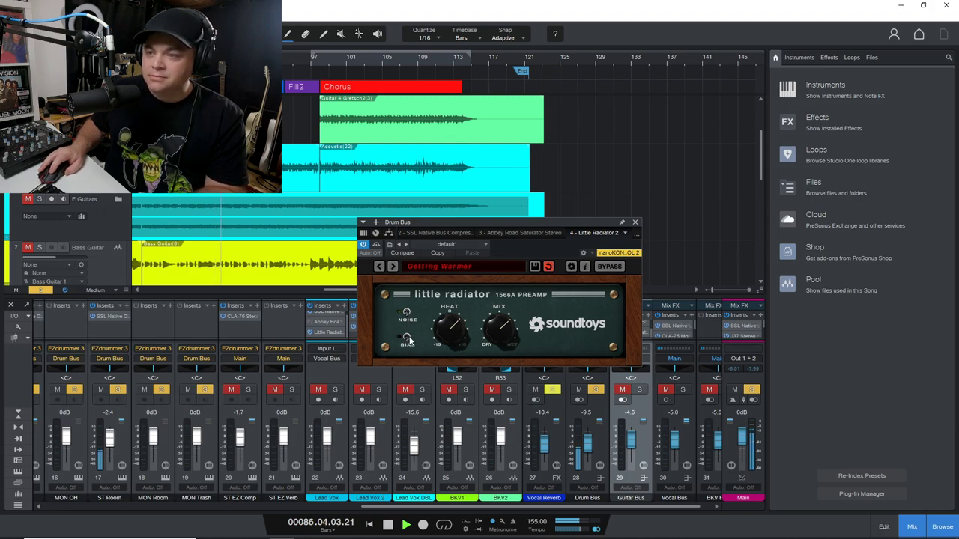
left_click(406, 337)
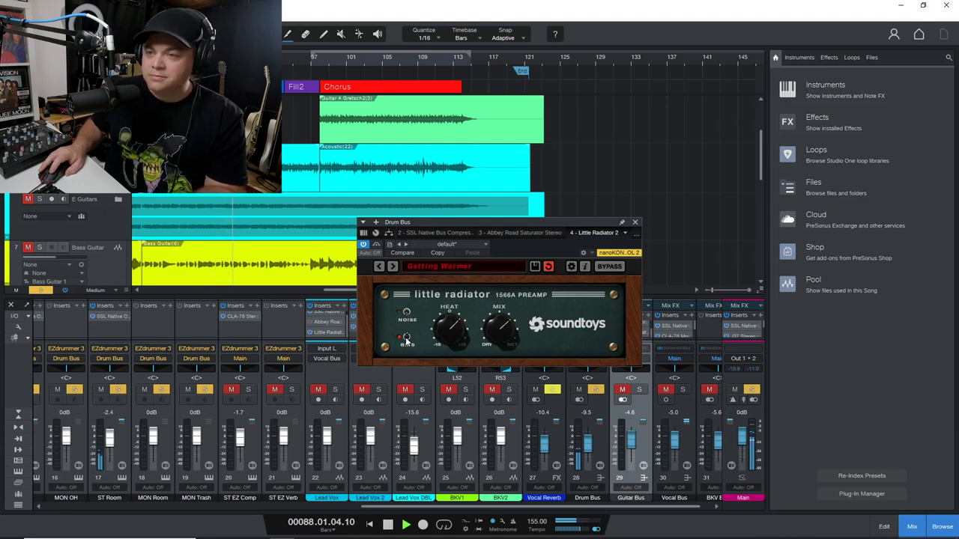
Step: Replay the drums with BIAS on, comparing Little Radiator bypassed and engaged, then stop
key("space")
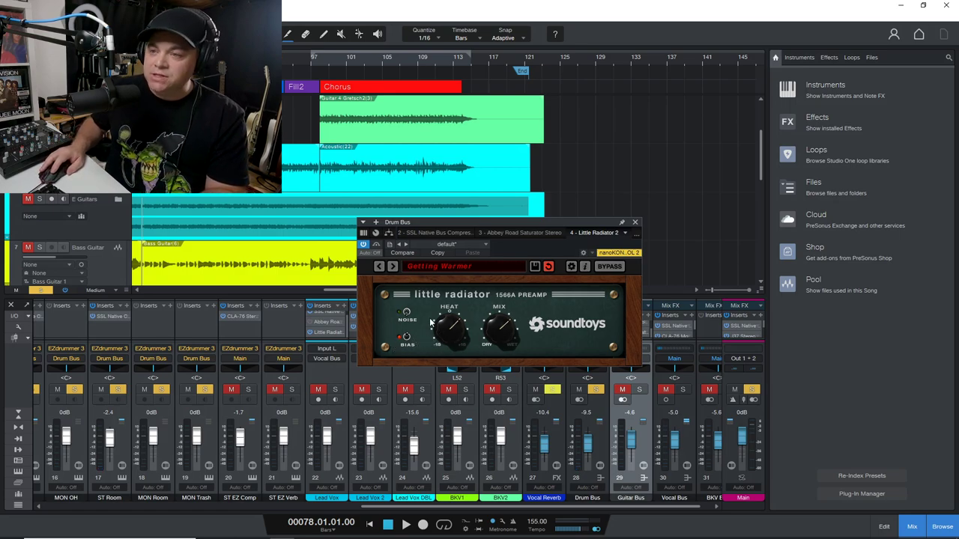
key("space")
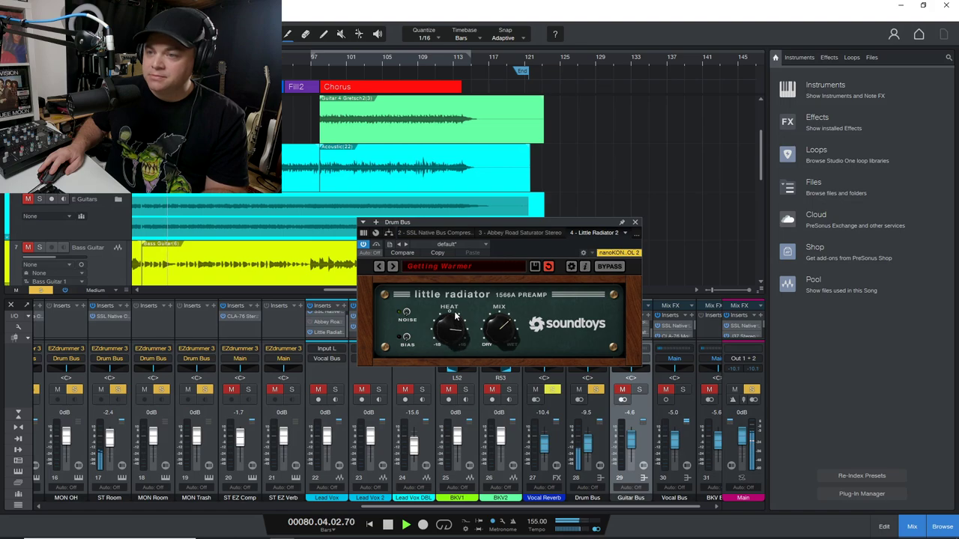
left_click(406, 337)
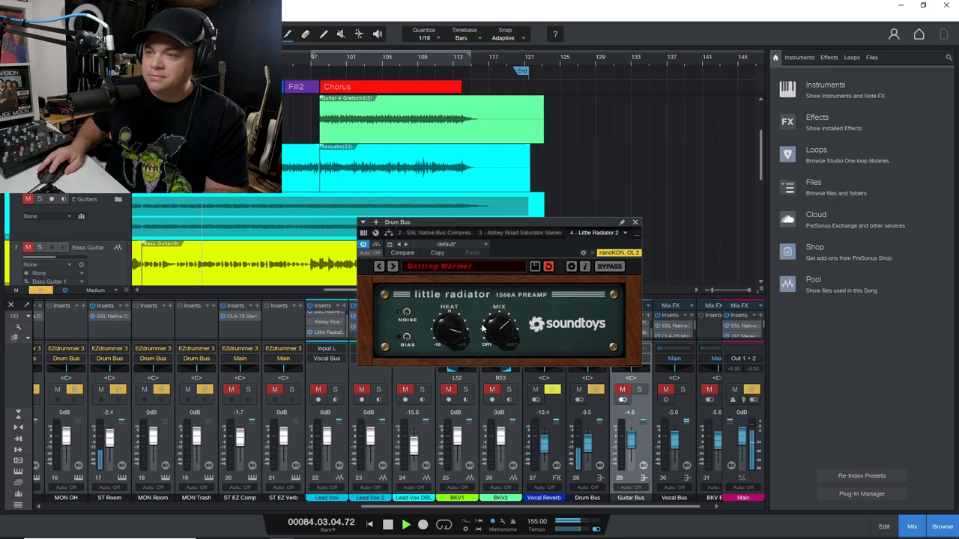
left_click(609, 267)
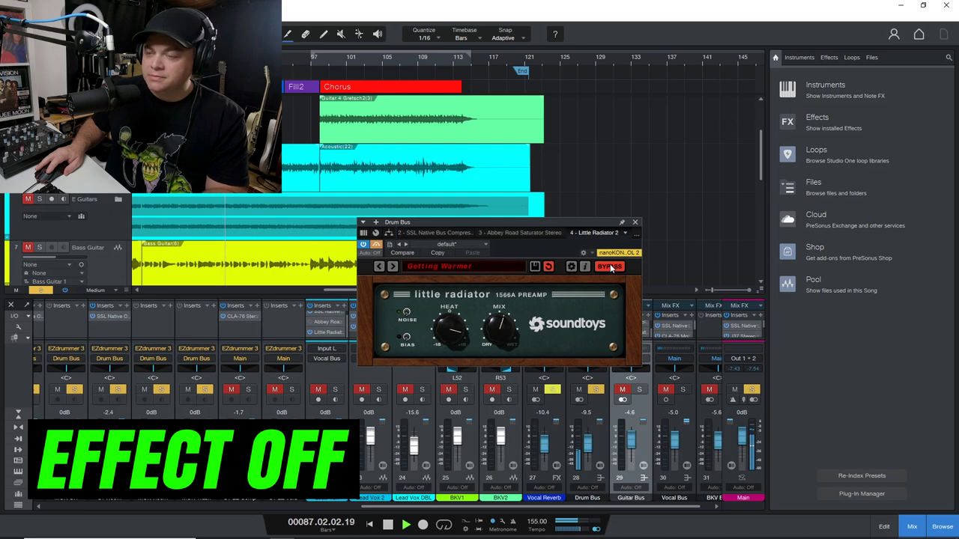
left_click(609, 267)
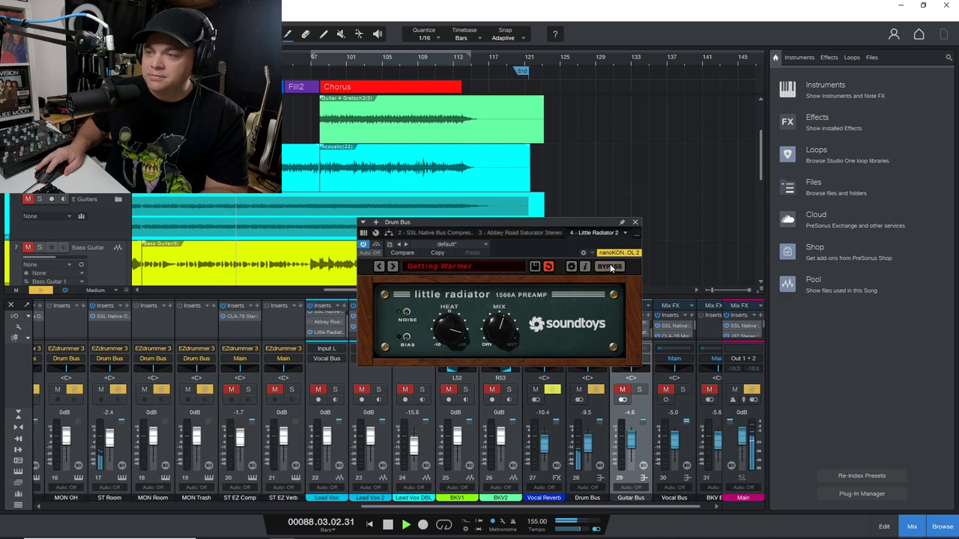
key("space")
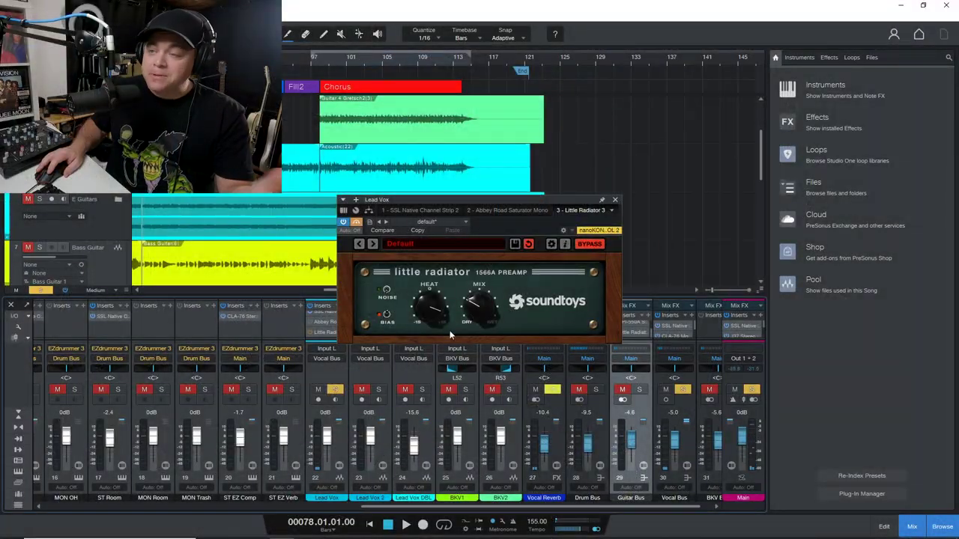
Step: Play the lead vocal, then un-bypass its Little Radiator and play again
key("space")
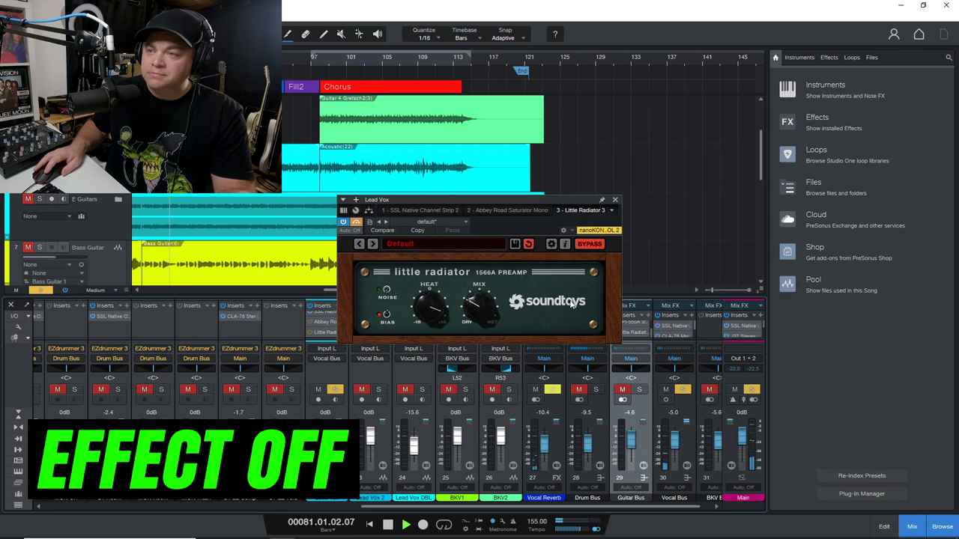
key("space")
left_click(590, 244)
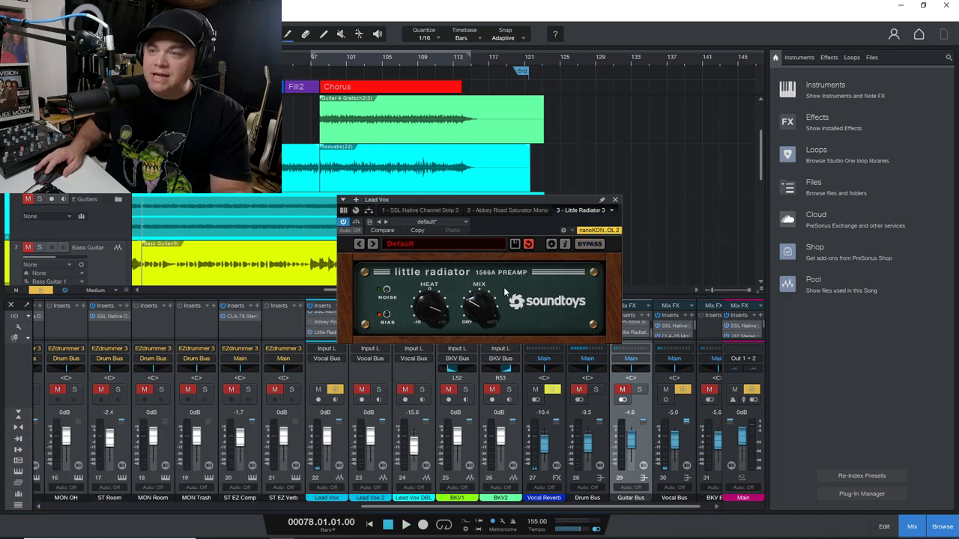
key("space")
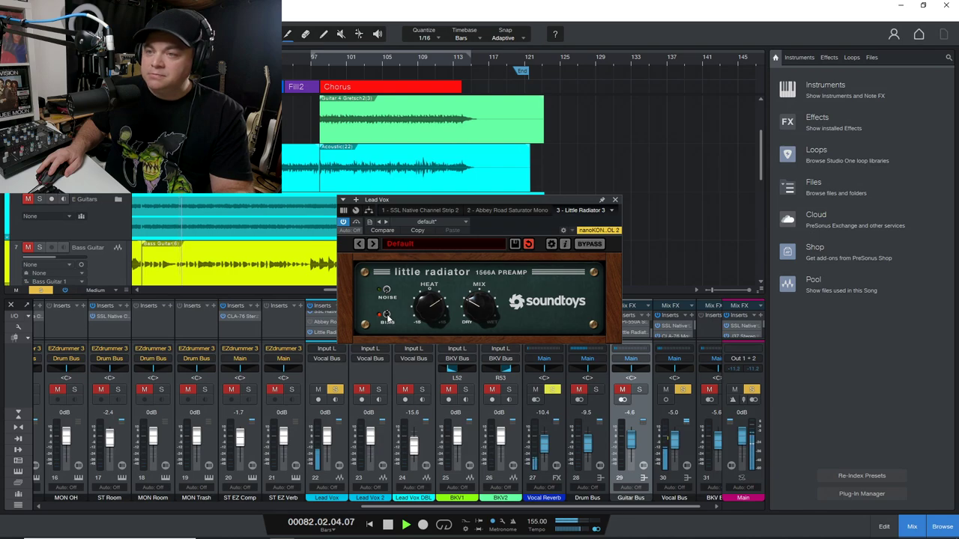
Step: Switch BIAS on, raise HEAT, and set MIX to about halfway, keeping the effect engaged
left_click(387, 316)
left_click_drag(441, 313, 432, 286)
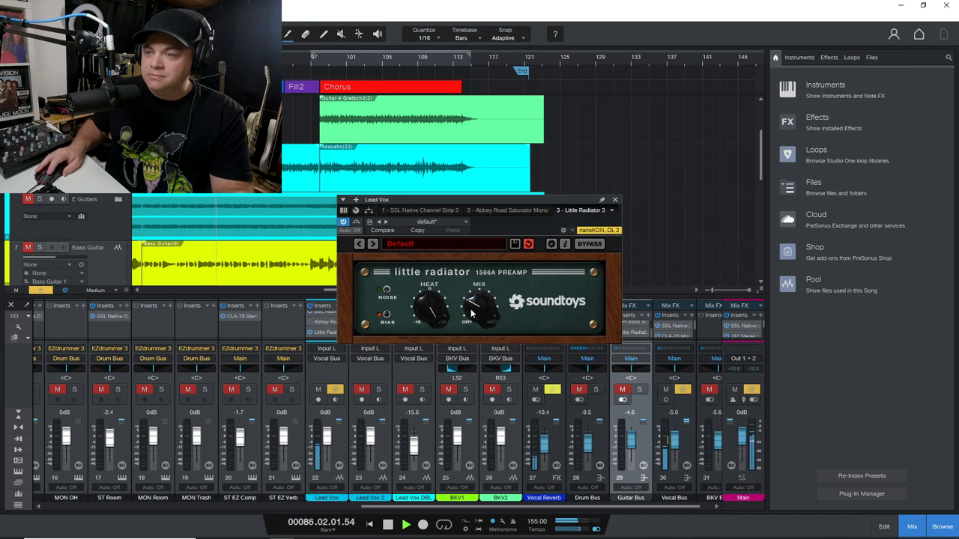
left_click_drag(470, 313, 471, 274)
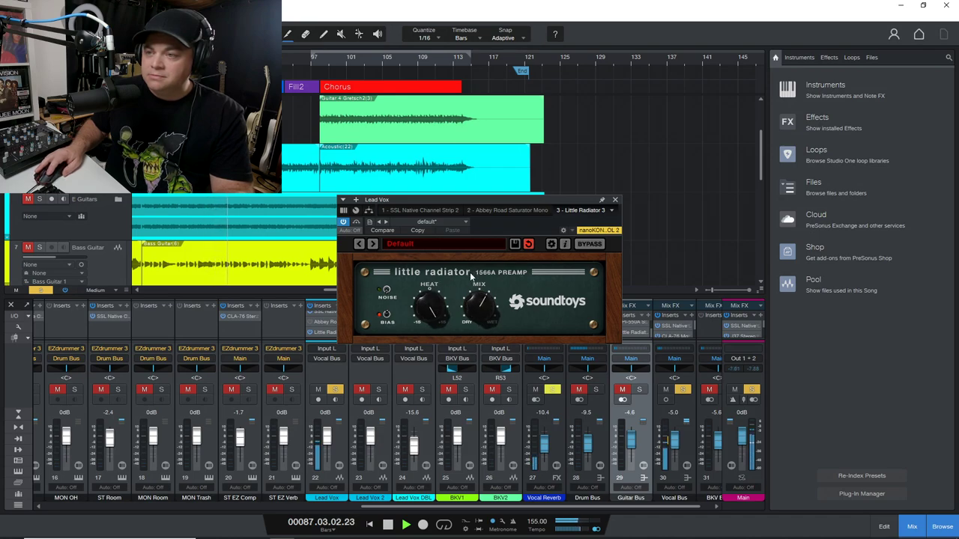
left_click_drag(471, 278, 476, 320)
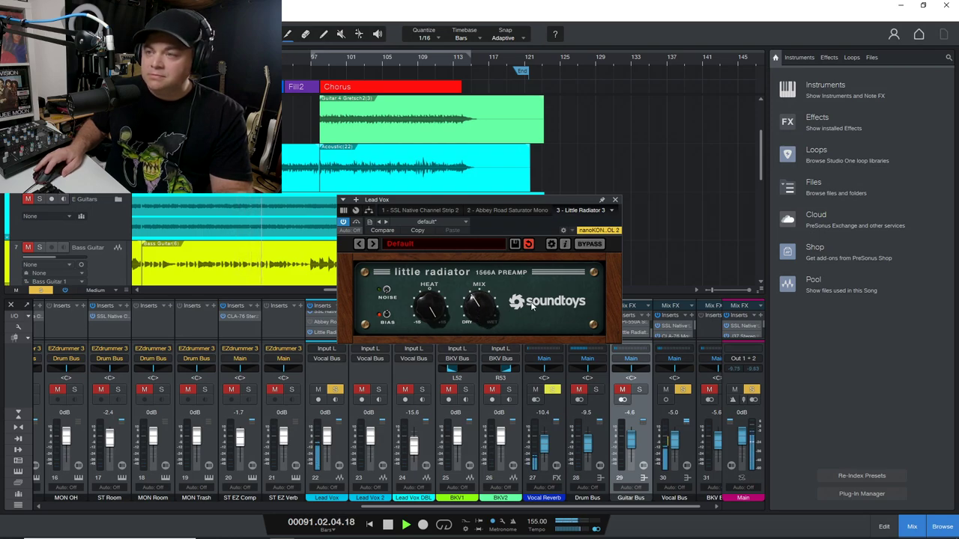
key("space")
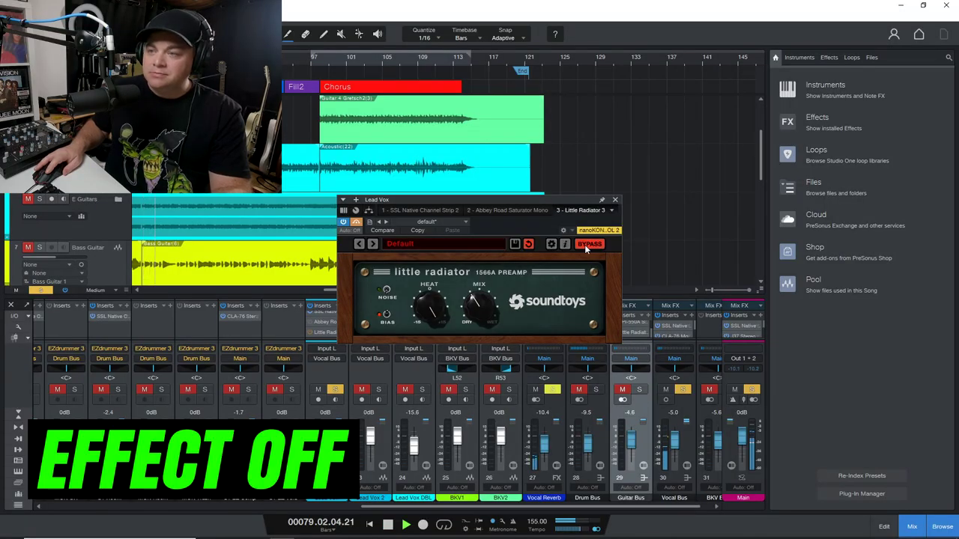
left_click(587, 245)
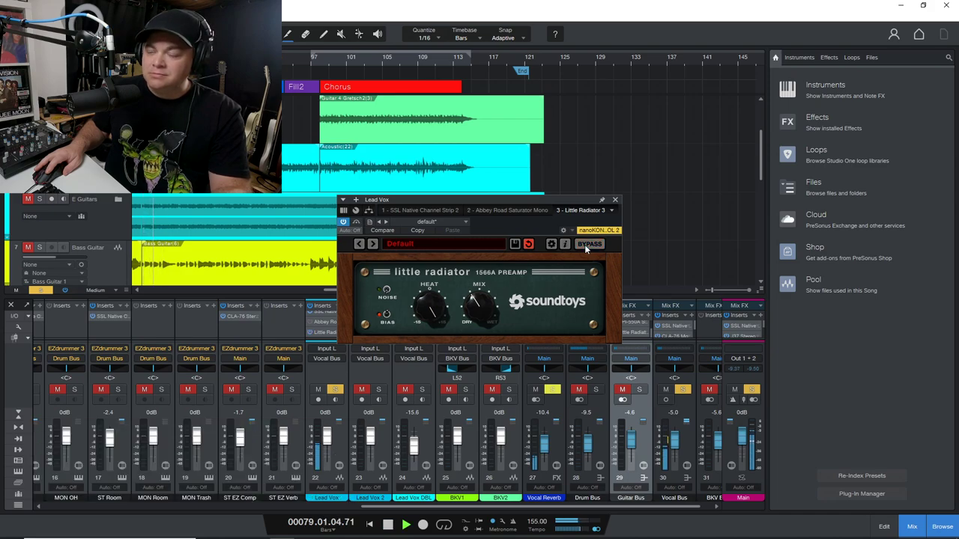
key("space")
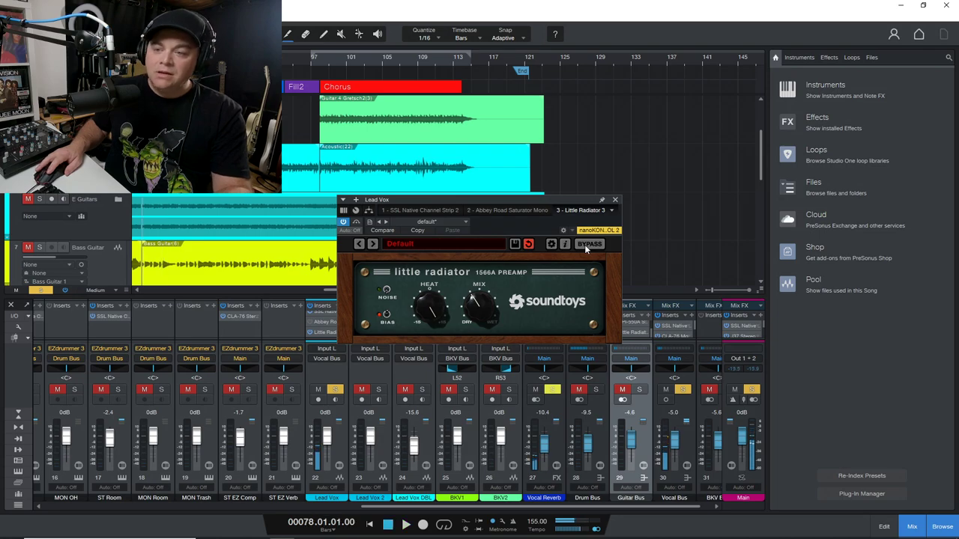
Step: Unsolo Lead Vox and compare its Little Radiator bypassed and engaged in the full mix
left_click(335, 389)
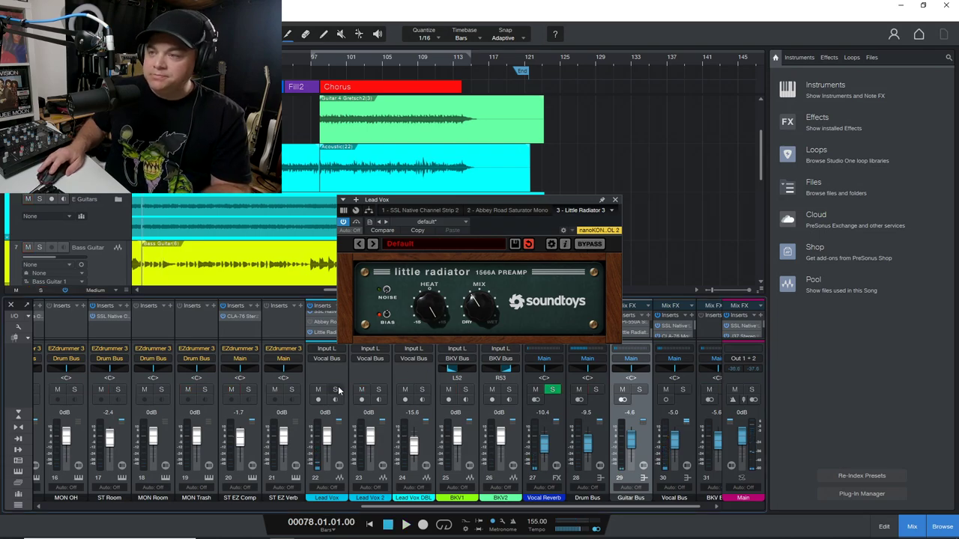
key("space")
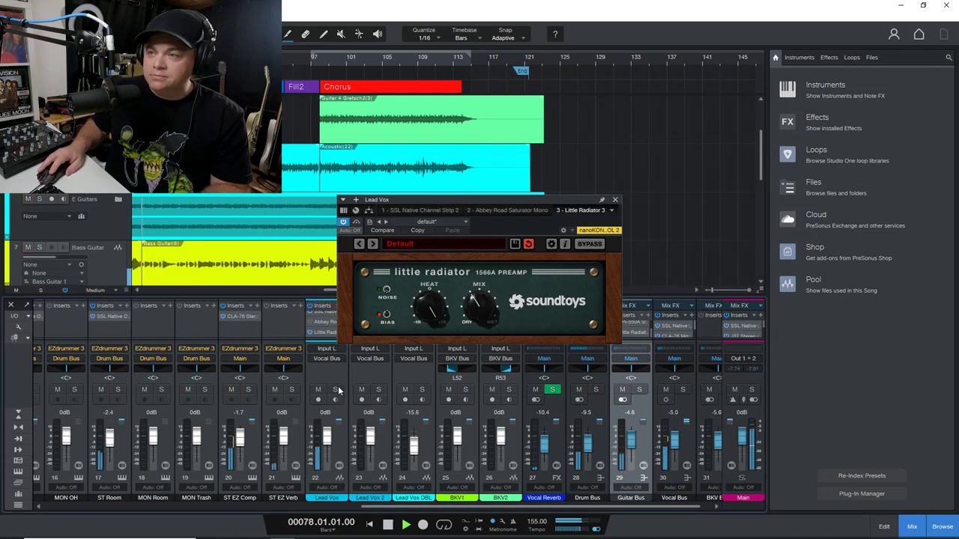
left_click(589, 244)
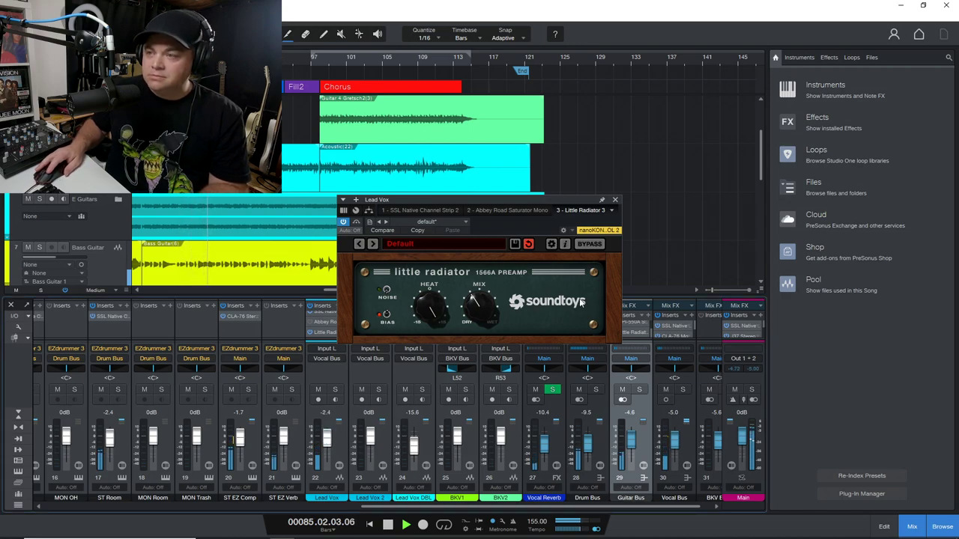
left_click(590, 244)
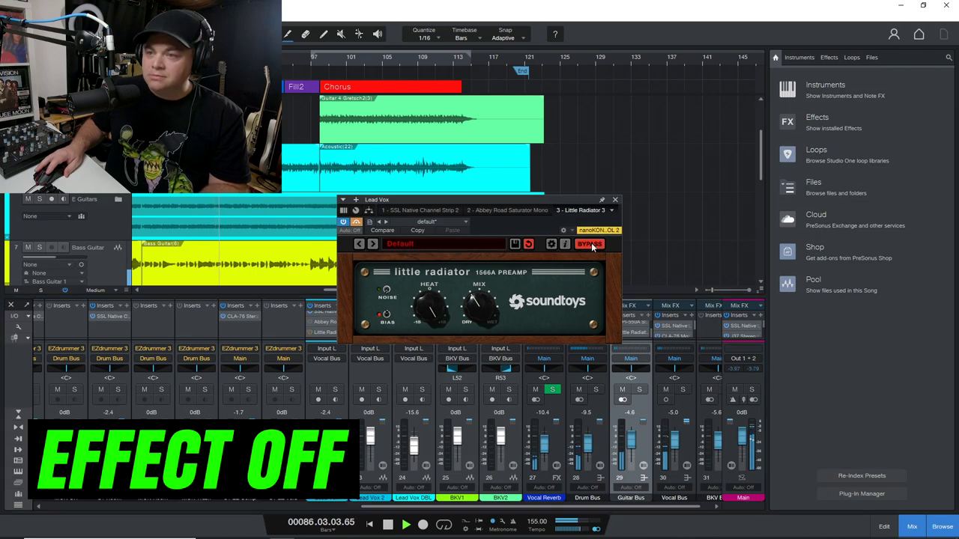
left_click(591, 245)
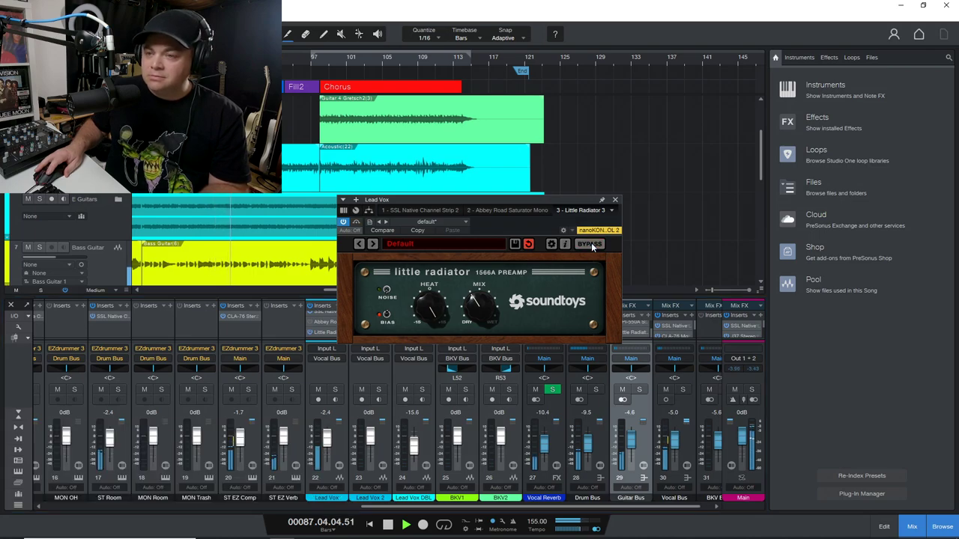
key("space")
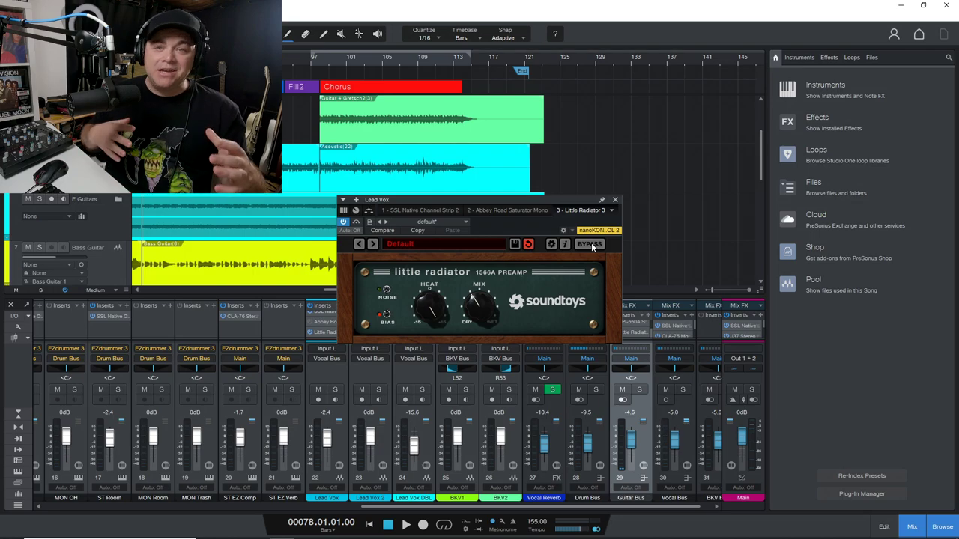